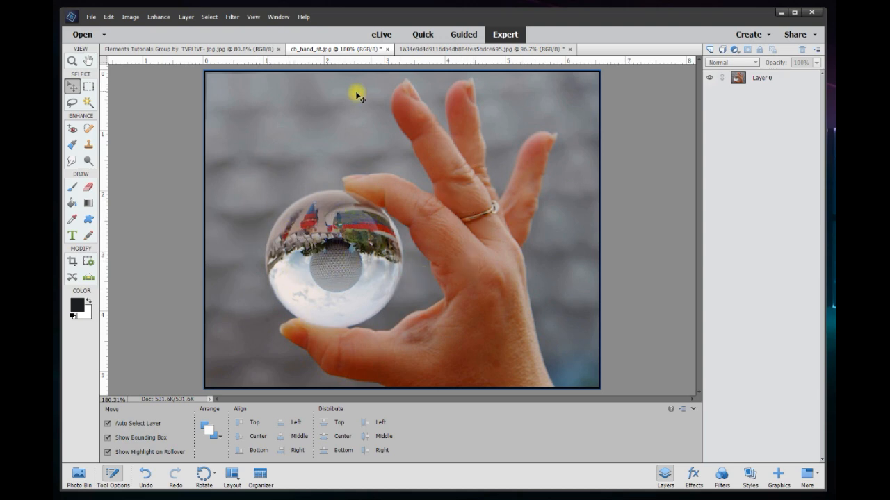
# Draw two black diagonal guide lines from corner to corner on a new layer over the couple photo, using a 10 px brush.
pyautogui.click(425, 50)
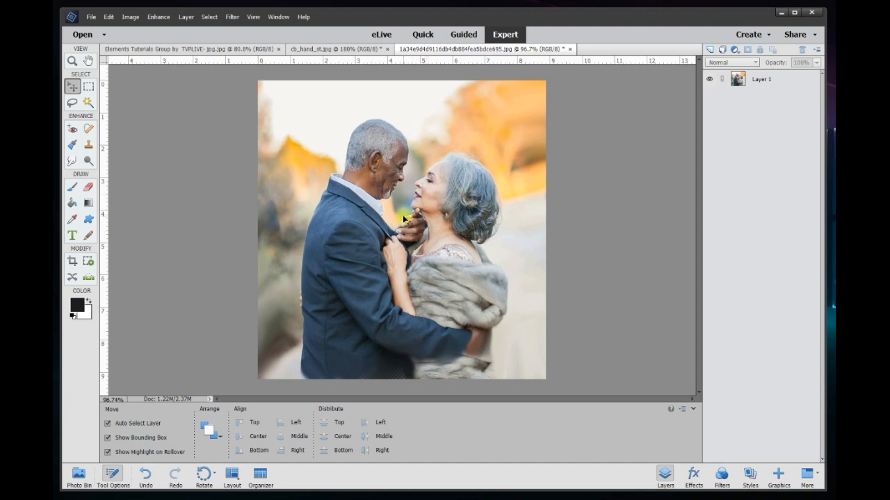
pyautogui.press('b')
pyautogui.hotkey('ctrl', 'shift', 'alt', 'n')
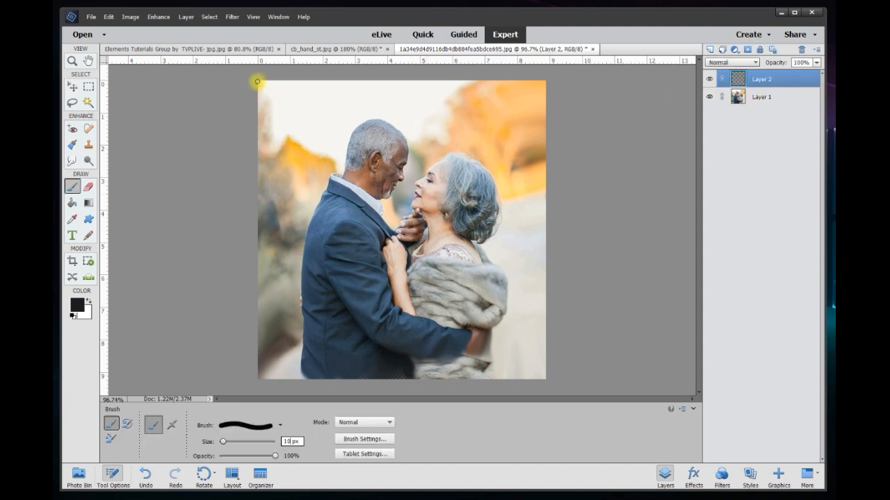
pyautogui.keyDown('shift'); pyautogui.click(546, 380); pyautogui.keyUp('shift')
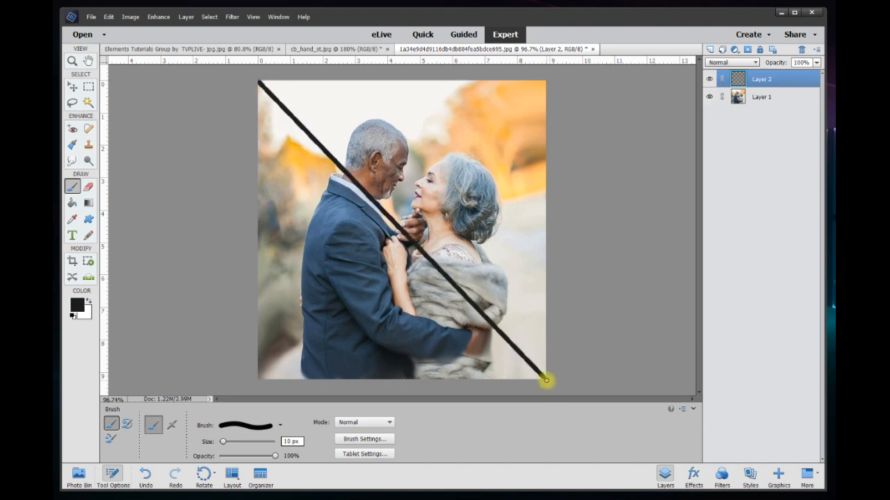
pyautogui.click(543, 84)
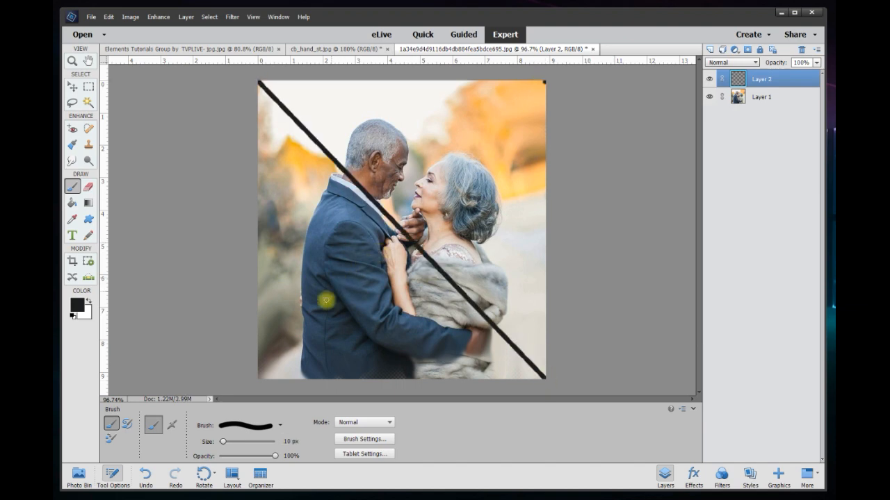
pyautogui.keyDown('shift'); pyautogui.click(257, 379); pyautogui.keyUp('shift')
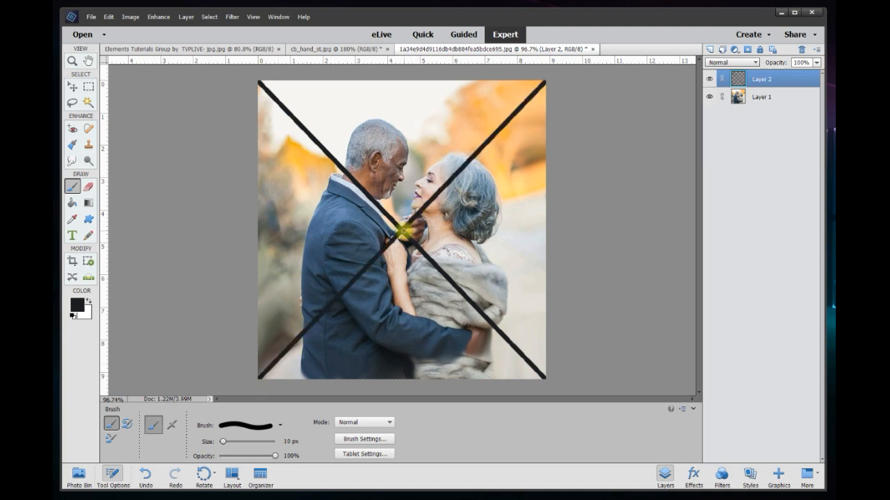
# Centre the couple photo layer on the crossing of the diagonal lines and delete the guide layer.
pyautogui.click(72, 87)
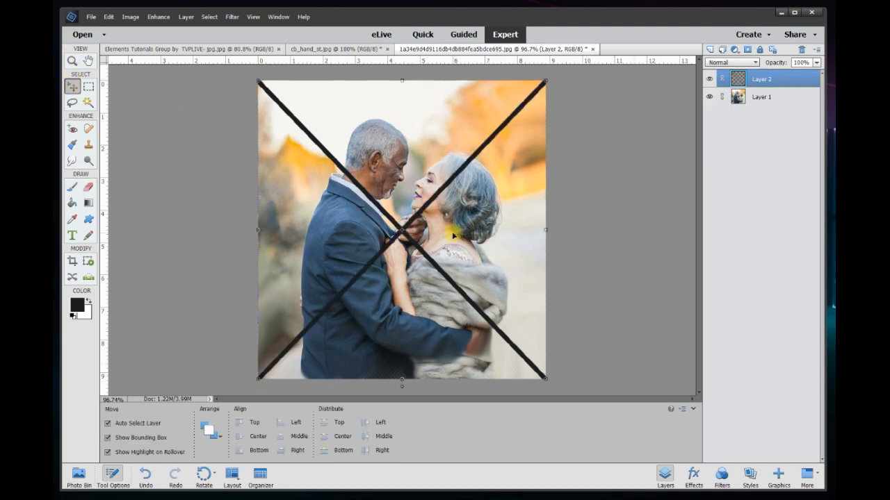
pyautogui.click(763, 101)
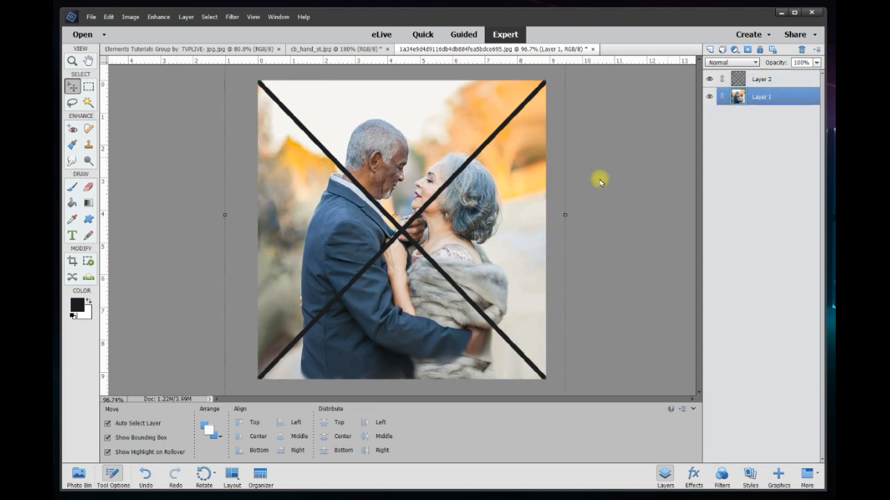
pyautogui.moveTo(499, 199); pyautogui.dragTo(496, 218)
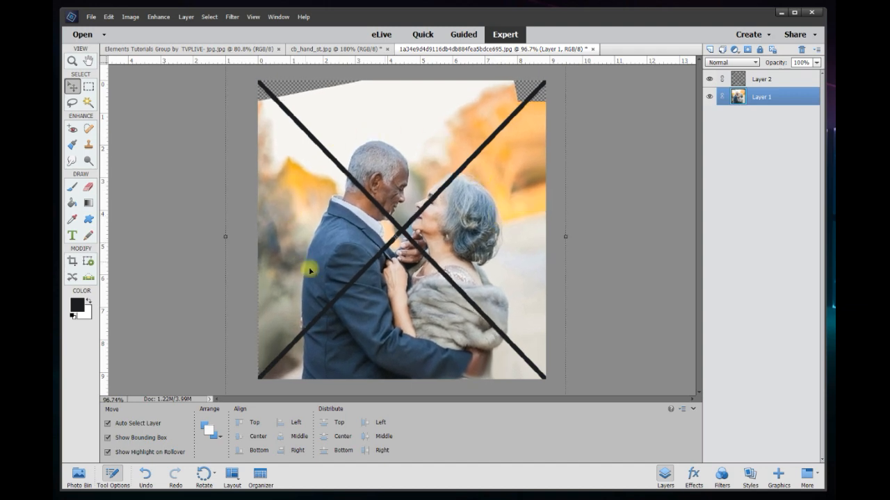
pyautogui.moveTo(479, 204)
pyautogui.mouseDown()
pyautogui.moveTo(487, 227)
pyautogui.moveTo(479, 223)
pyautogui.moveTo(487, 218)
pyautogui.mouseUp()
pyautogui.rightClick(762, 79)
pyautogui.click(737, 126)
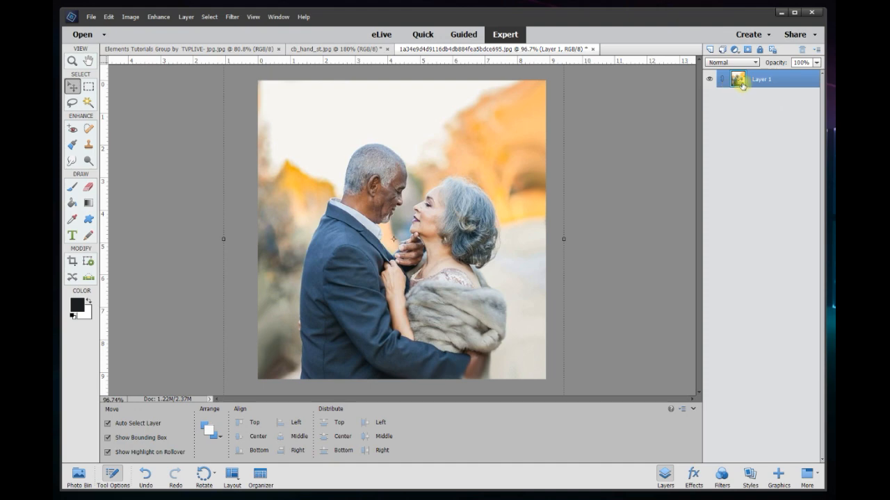
# Apply the Spherize filter to the couple layer with an amount of 100% in Normal mode.
pyautogui.click(231, 17)
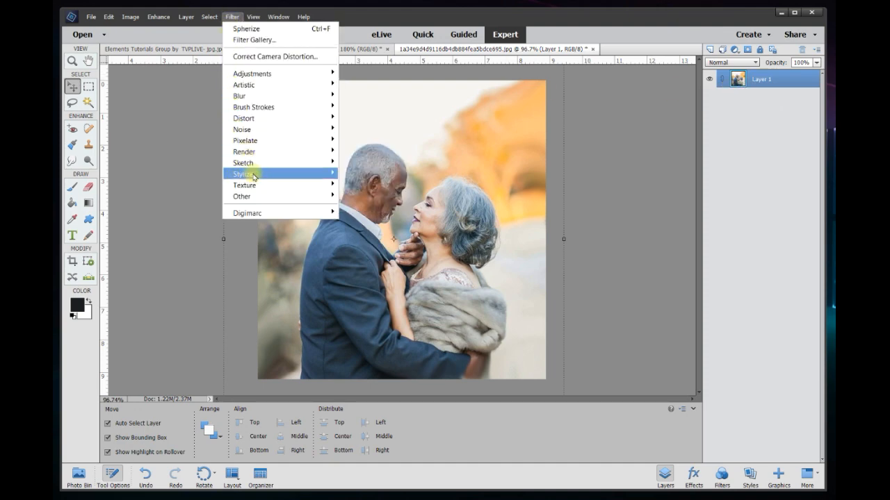
pyautogui.moveTo(254, 178)
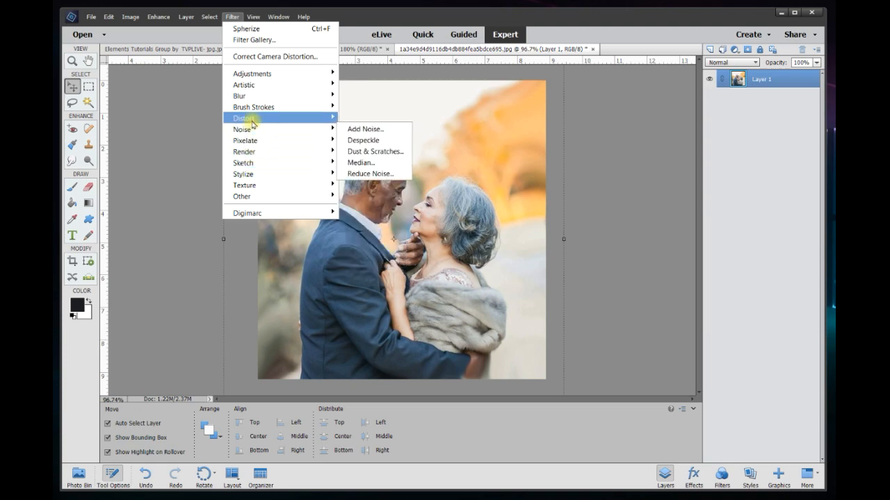
pyautogui.moveTo(253, 124)
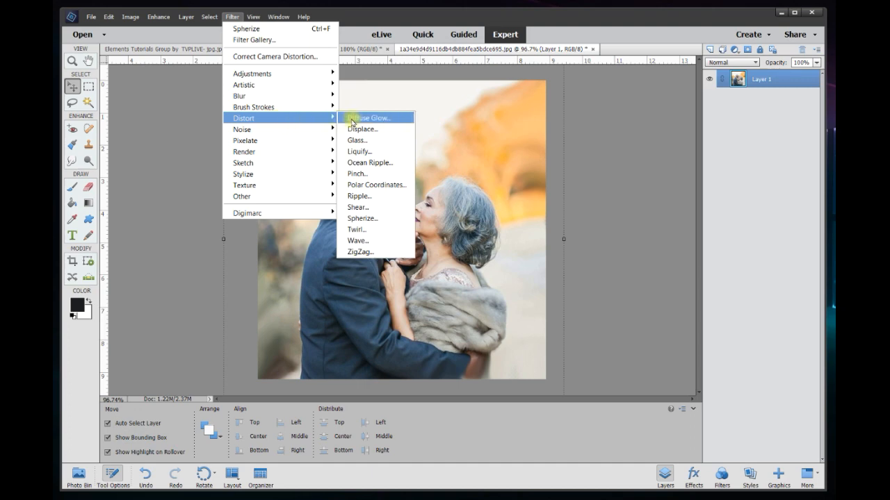
pyautogui.click(362, 218)
pyautogui.moveTo(563, 208)
pyautogui.mouseDown()
pyautogui.moveTo(443, 208)
pyautogui.moveTo(568, 208)
pyautogui.mouseUp()
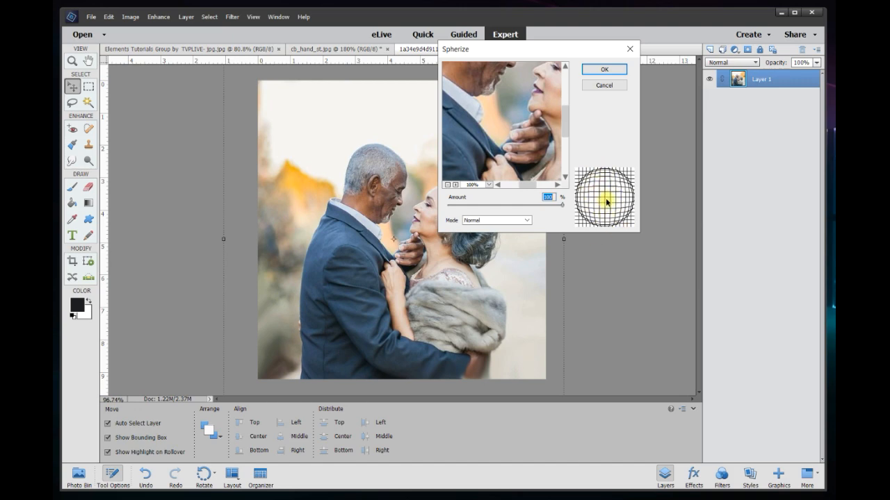
pyautogui.click(604, 69)
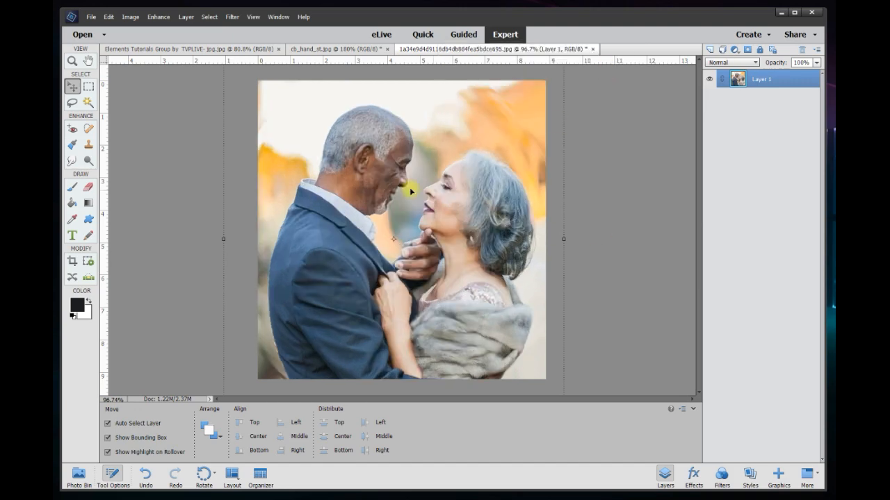
# Scale the spherized couple layer down proportionally to about 83%.
pyautogui.scroll(-3, 454, 257)
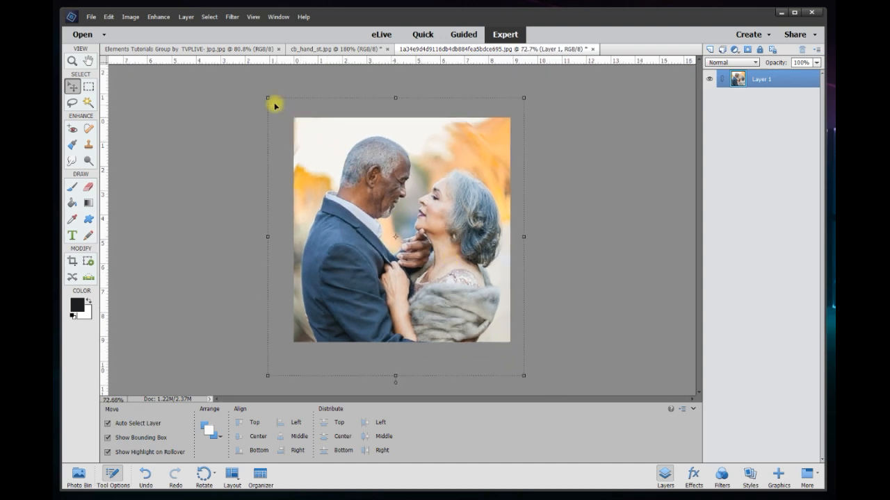
pyautogui.moveTo(268, 99); pyautogui.dragTo(287, 119)
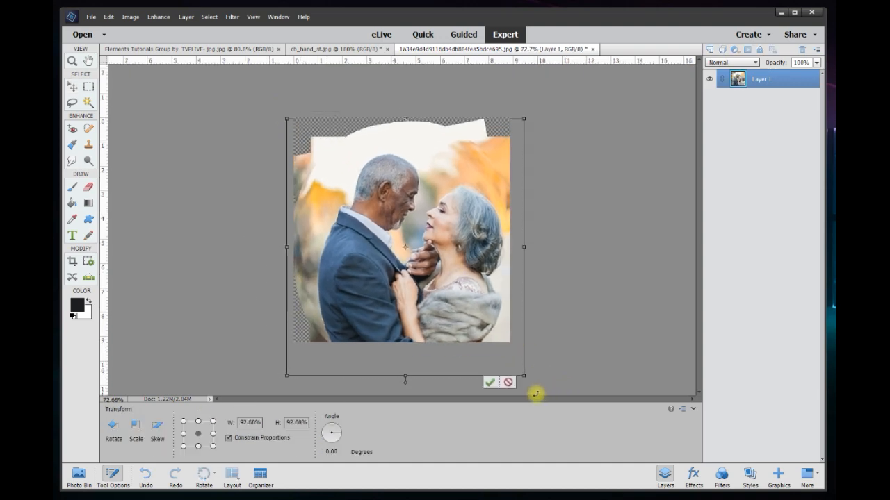
pyautogui.moveTo(525, 378); pyautogui.dragTo(500, 349)
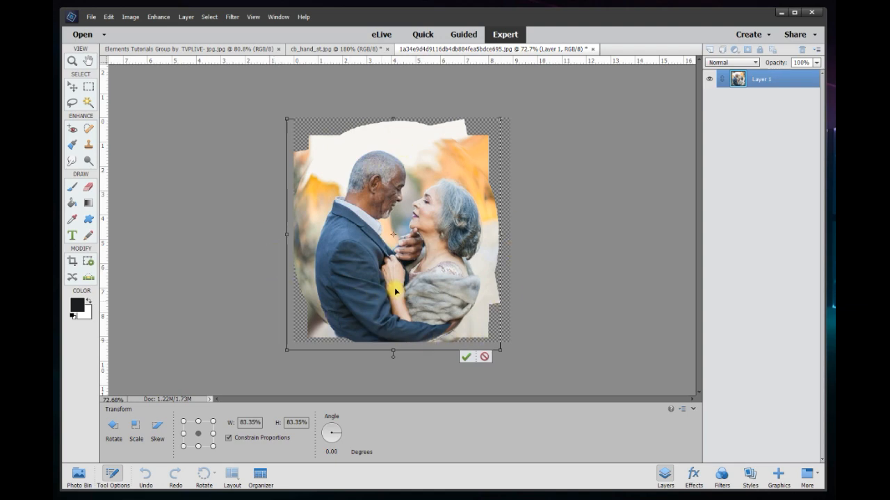
pyautogui.click(466, 359)
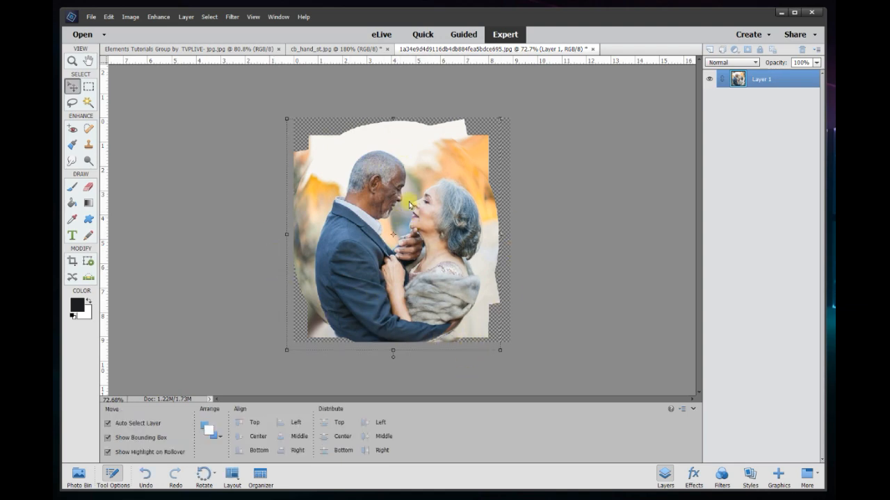
# Copy the couple layer into cb_hand_st.jpg, scale it to about 40% and position it over the crystal ball.
pyautogui.moveTo(385, 175); pyautogui.dragTo(348, 261)
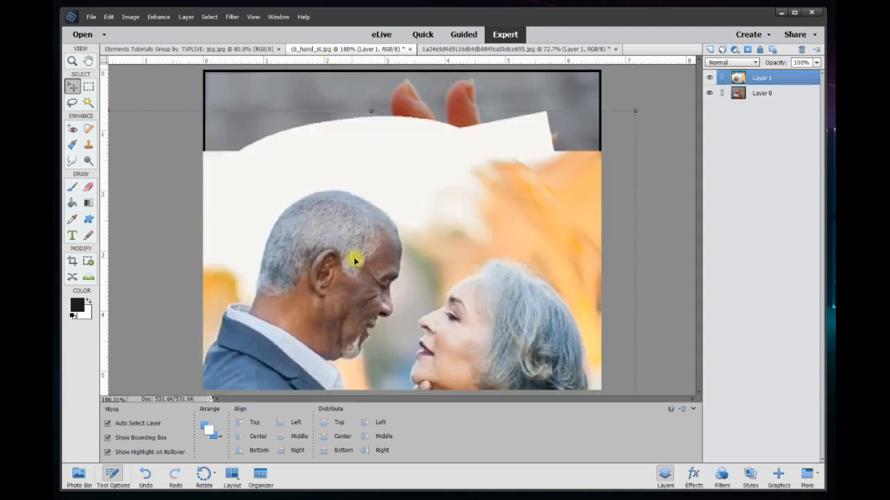
pyautogui.scroll(-5, 507, 348)
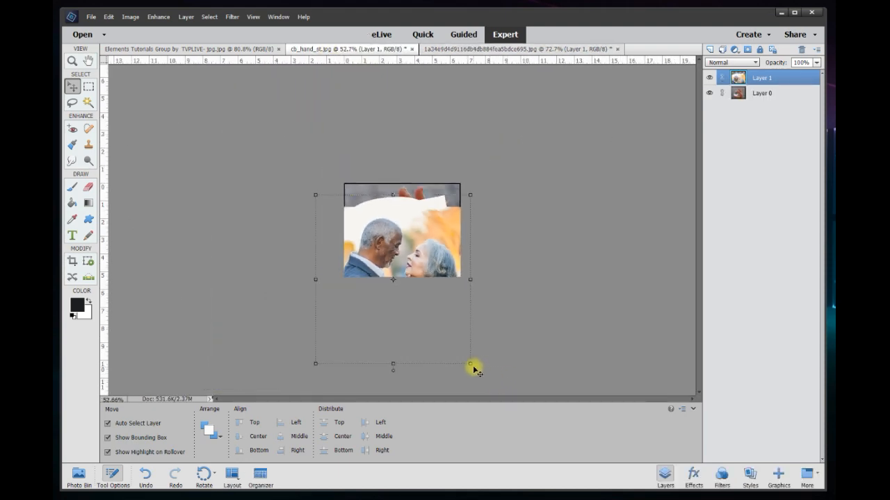
pyautogui.moveTo(471, 365); pyautogui.dragTo(401, 278)
pyautogui.moveTo(365, 238); pyautogui.dragTo(407, 242)
pyautogui.scroll(3, 407, 241)
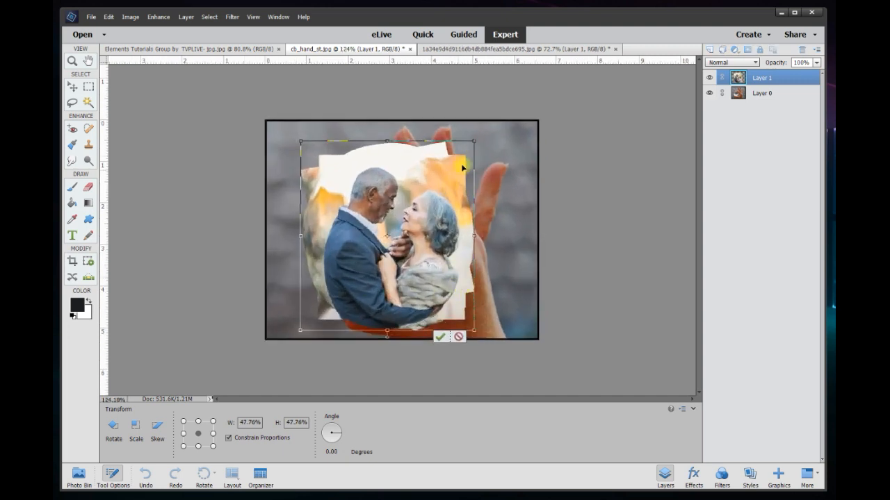
pyautogui.moveTo(473, 143); pyautogui.dragTo(449, 174)
pyautogui.moveTo(398, 228); pyautogui.dragTo(395, 224)
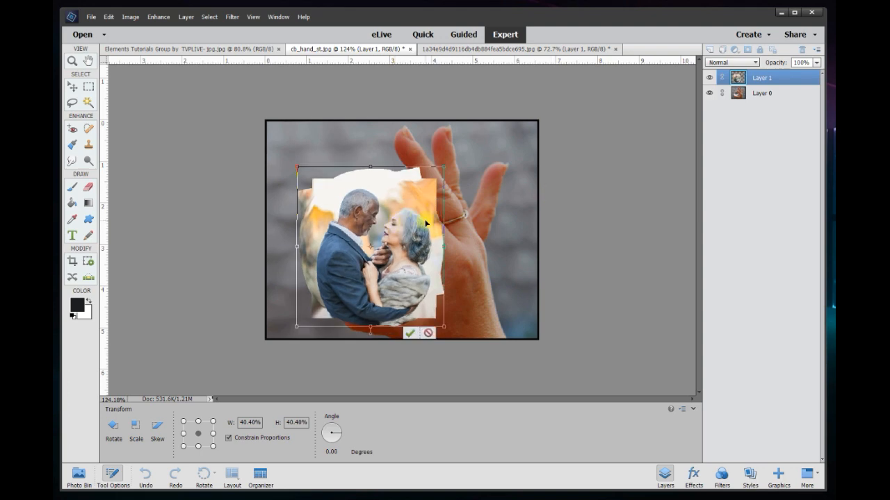
pyautogui.click(410, 335)
# Lower the couple layer's opacity to 22% so the crystal ball's outline can be followed.
pyautogui.click(817, 62)
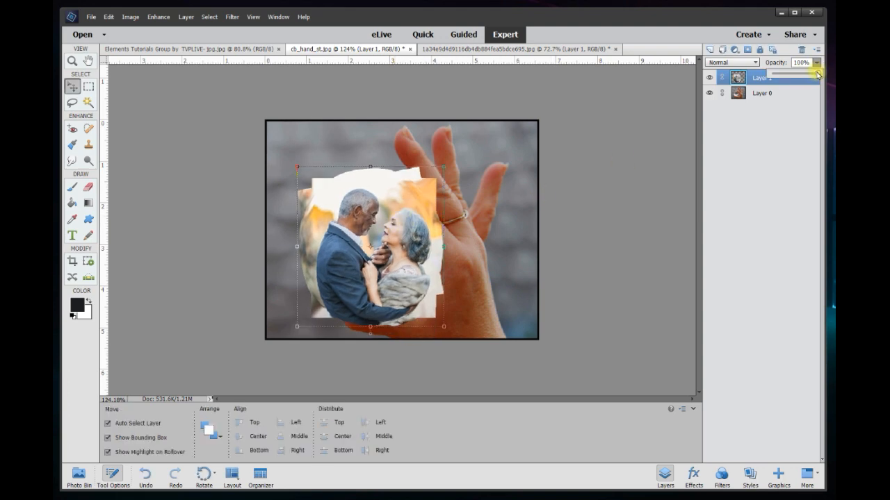
pyautogui.moveTo(797, 75)
pyautogui.mouseDown()
pyautogui.moveTo(784, 78)
pyautogui.moveTo(792, 77)
pyautogui.mouseUp()
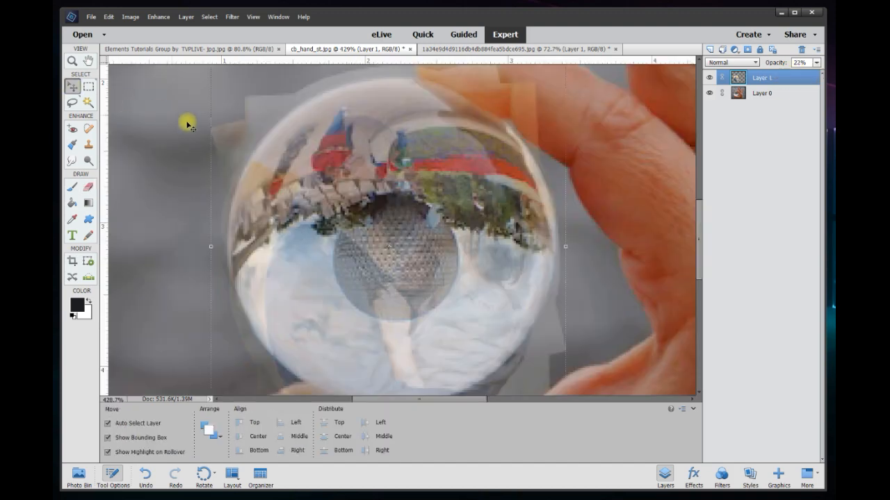
pyautogui.scroll(4, 275, 136)
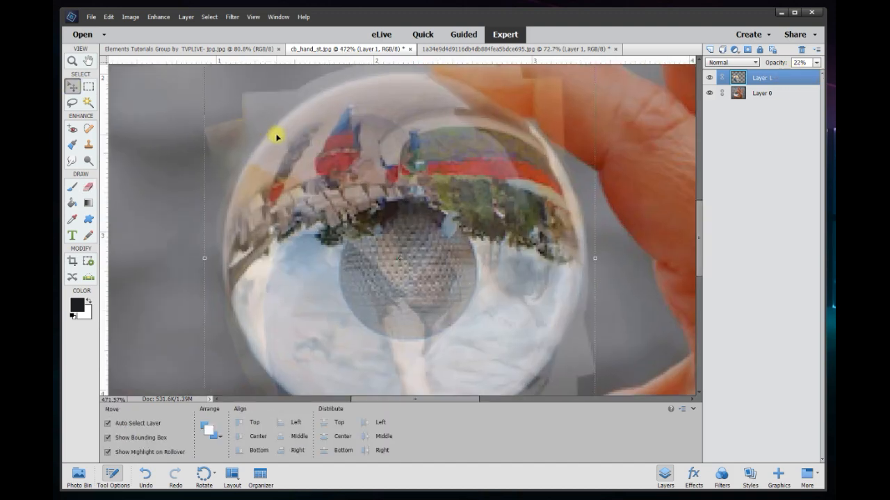
# Erase the couple layer along the crystal ball's rim with a 4 px eraser and restore the layer opacity to 100%.
pyautogui.click(93, 186)
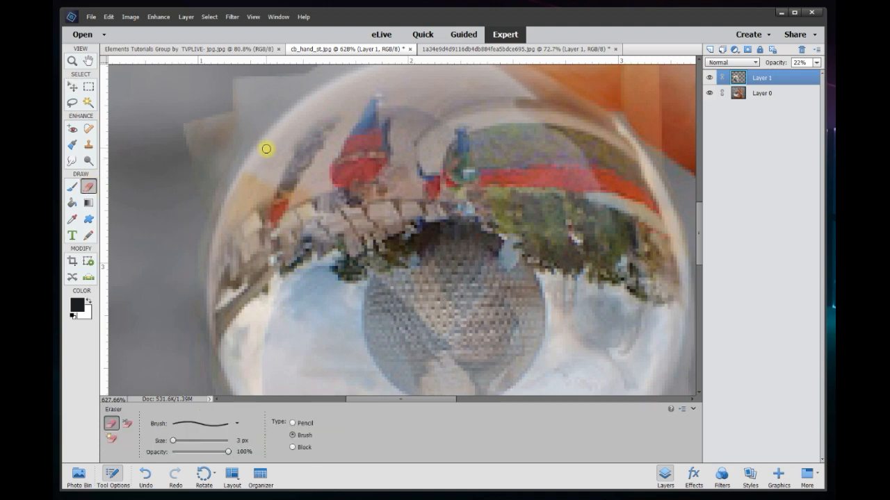
pyautogui.click(243, 441)
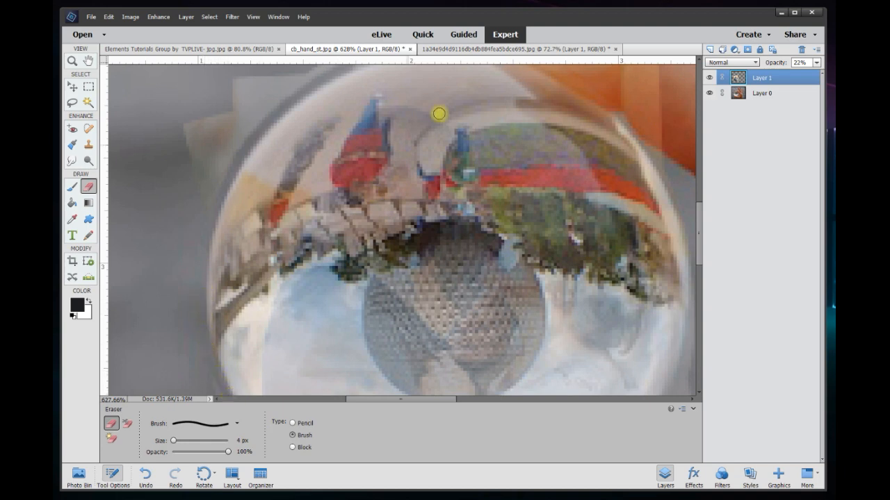
pyautogui.moveTo(699, 224); pyautogui.dragTo(701, 193)
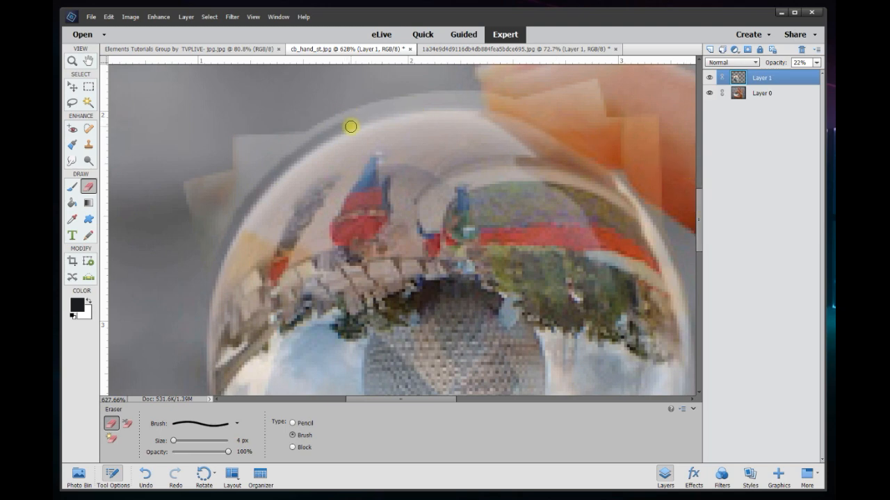
pyautogui.moveTo(399, 109)
pyautogui.mouseDown()
pyautogui.moveTo(507, 109)
pyautogui.moveTo(582, 143)
pyautogui.mouseUp()
pyautogui.hscroll(3, 582, 143)
pyautogui.scroll(-4, 535, 179)
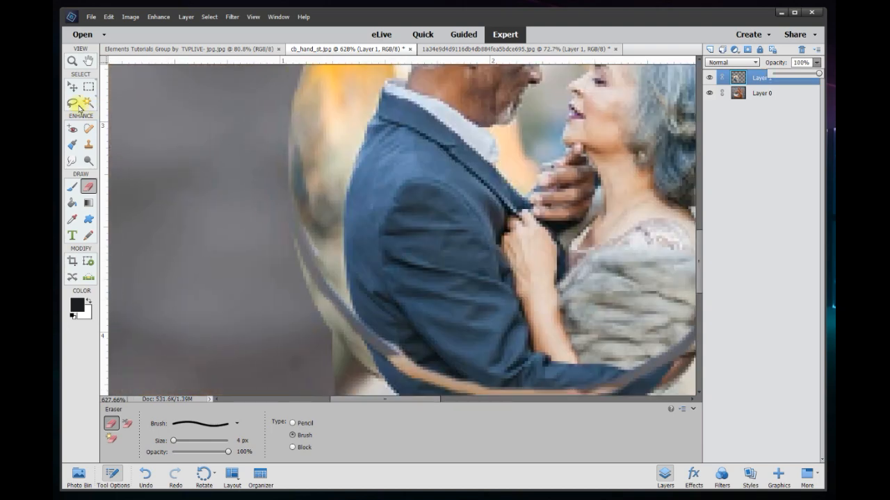
# Trace a closed Polygonal Lasso selection on the couple layer along the whole rim of the crystal ball, with 0 px feather.
pyautogui.click(74, 103)
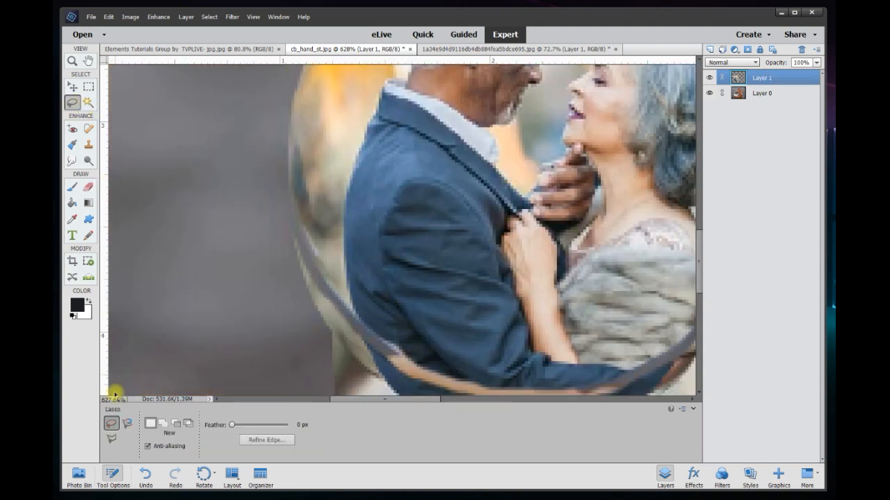
pyautogui.click(112, 439)
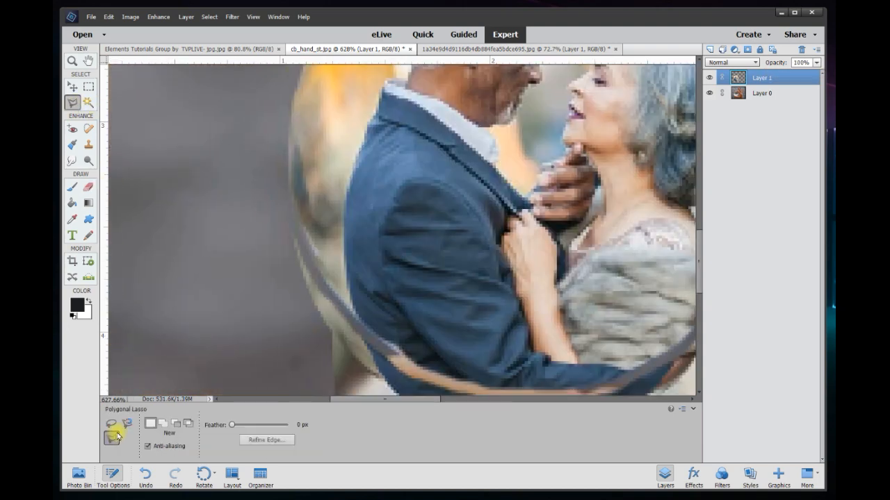
pyautogui.click(285, 110)
pyautogui.click(287, 179)
pyautogui.click(294, 221)
pyautogui.click(310, 263)
pyautogui.click(386, 354)
pyautogui.click(410, 370)
pyautogui.scroll(-2, 410, 370)
pyautogui.click(507, 356)
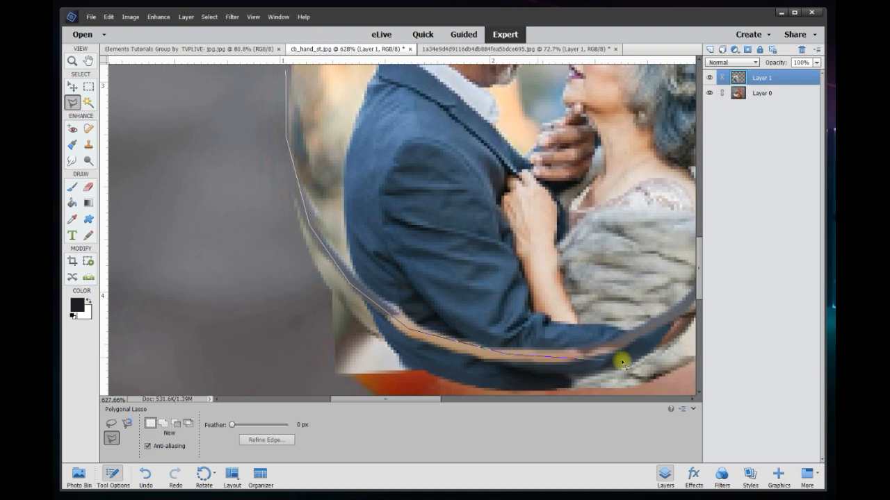
pyautogui.click(609, 350)
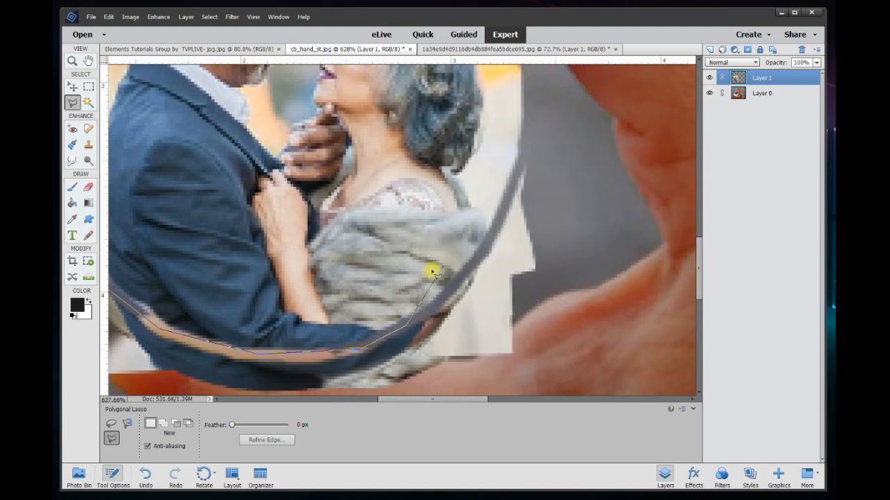
pyautogui.click(491, 246)
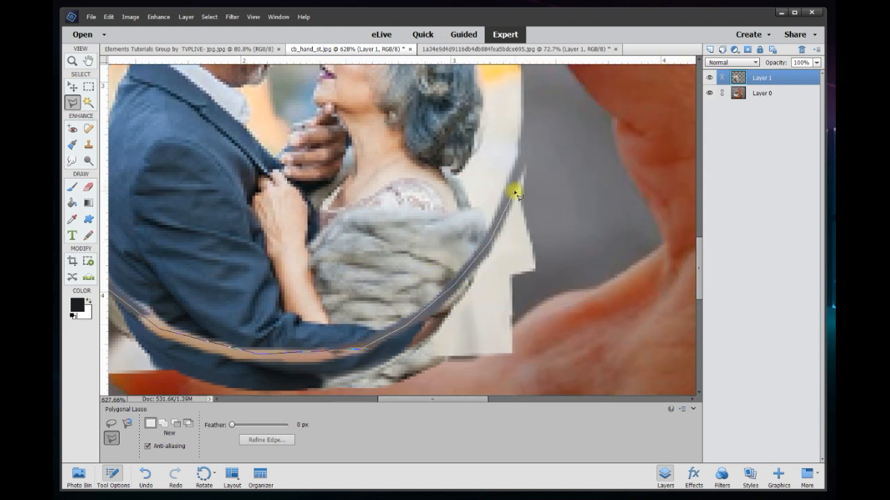
pyautogui.click(526, 138)
pyautogui.scroll(5, 537, 125)
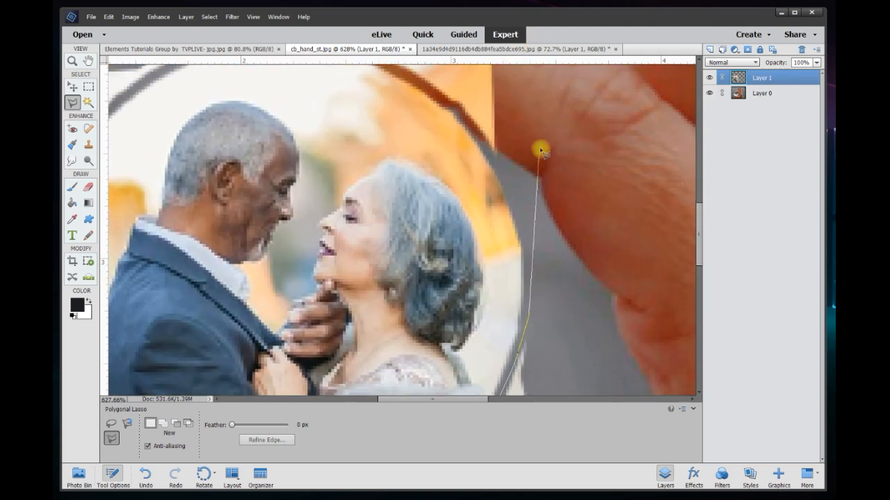
pyautogui.click(526, 187)
pyautogui.click(484, 142)
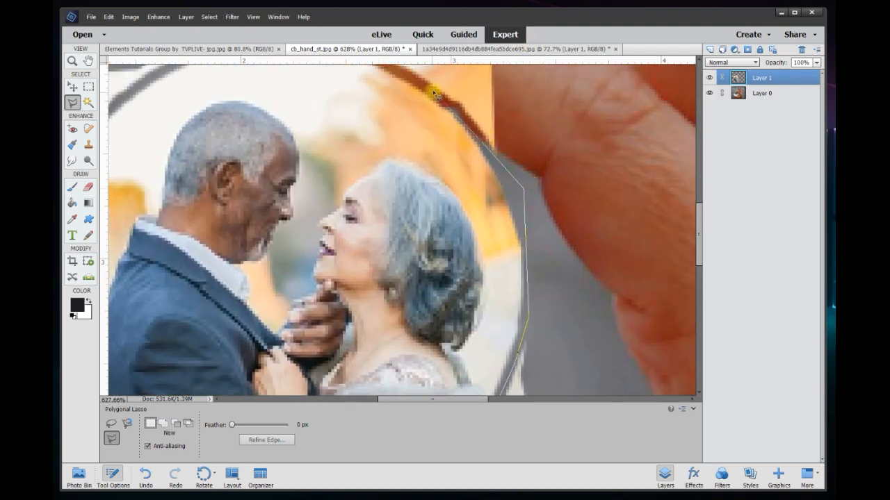
pyautogui.scroll(4, 436, 94)
pyautogui.click(321, 198)
pyautogui.click(274, 198)
pyautogui.click(201, 205)
pyautogui.click(139, 242)
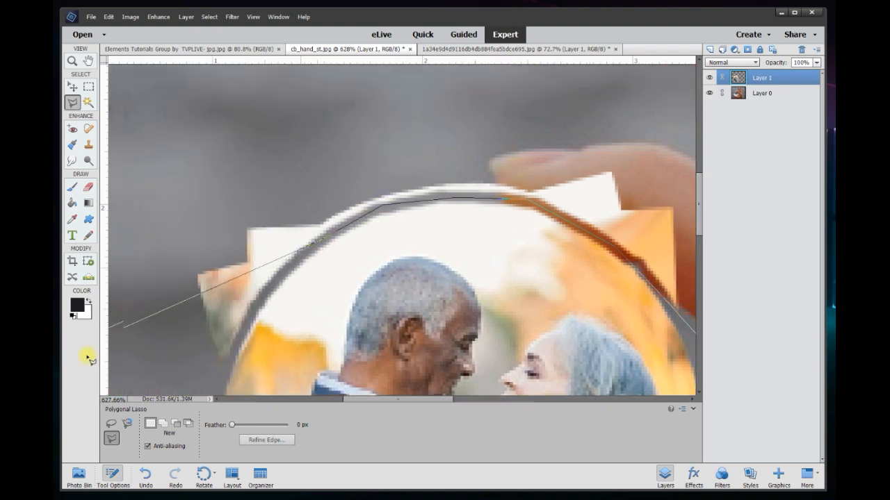
pyautogui.click(288, 300)
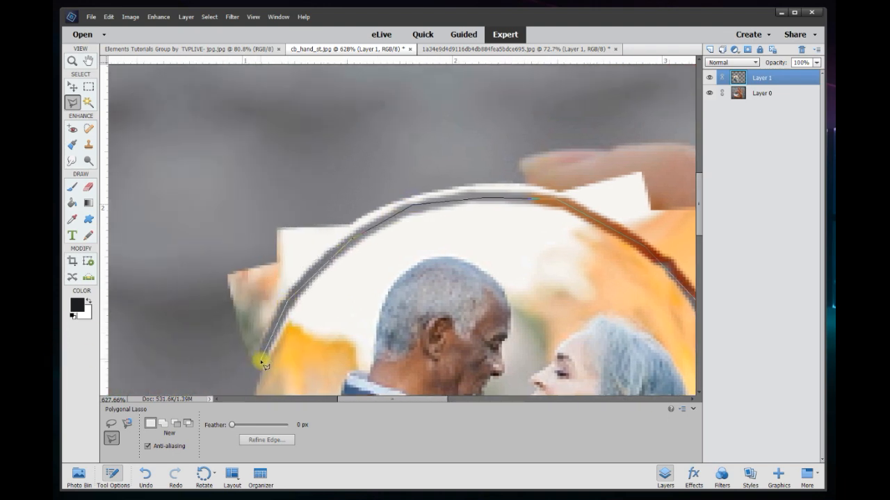
pyautogui.scroll(-5, 263, 363)
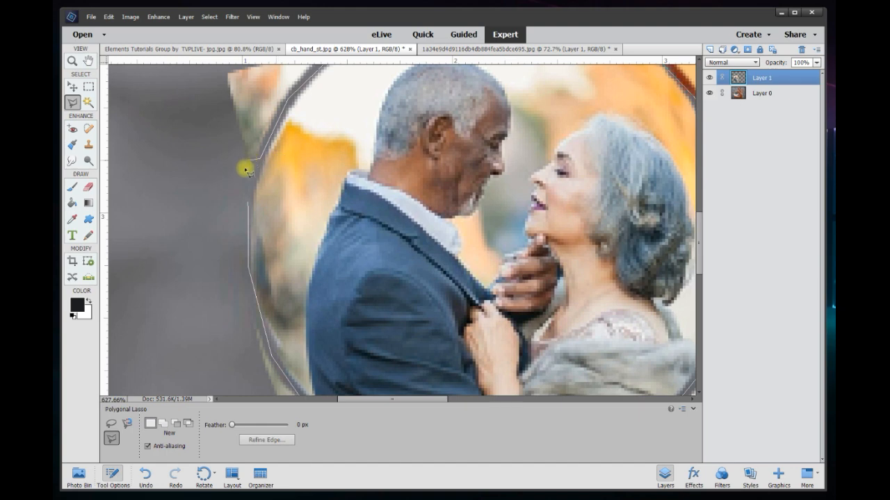
pyautogui.click(248, 201)
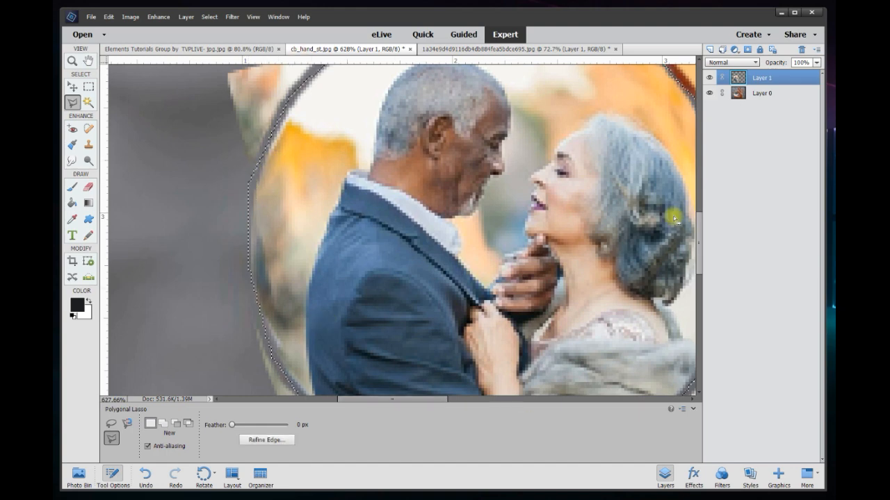
# Invert the selection to delete the parts of the couple layer outside the crystal ball, and clear the selection.
pyautogui.scroll(-3, 513, 158)
pyautogui.scroll(-1, 512, 166)
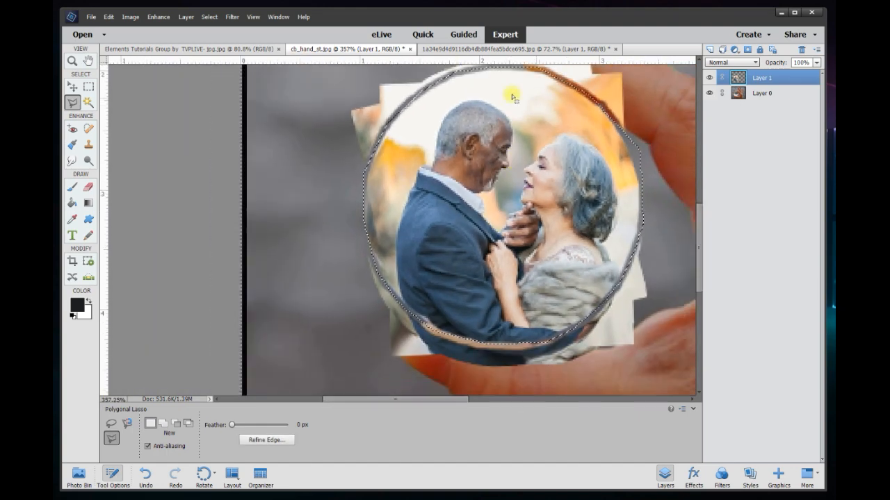
pyautogui.scroll(-5, 597, 288)
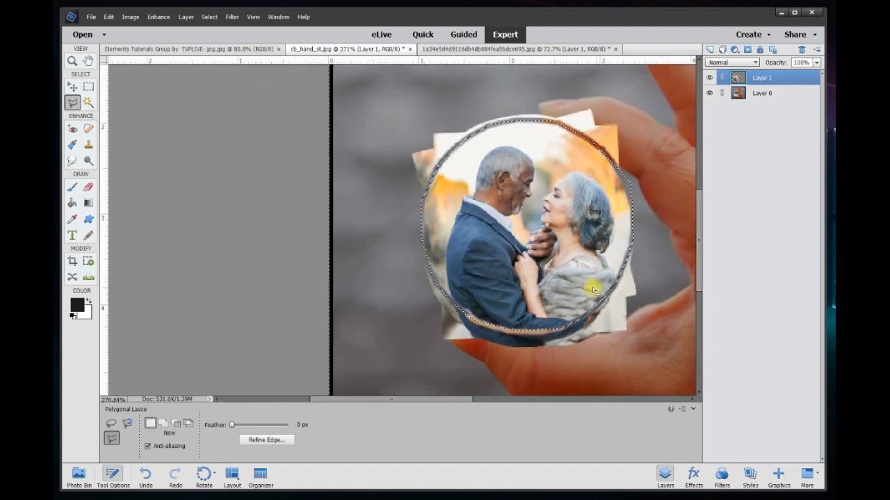
pyautogui.scroll(2, 565, 298)
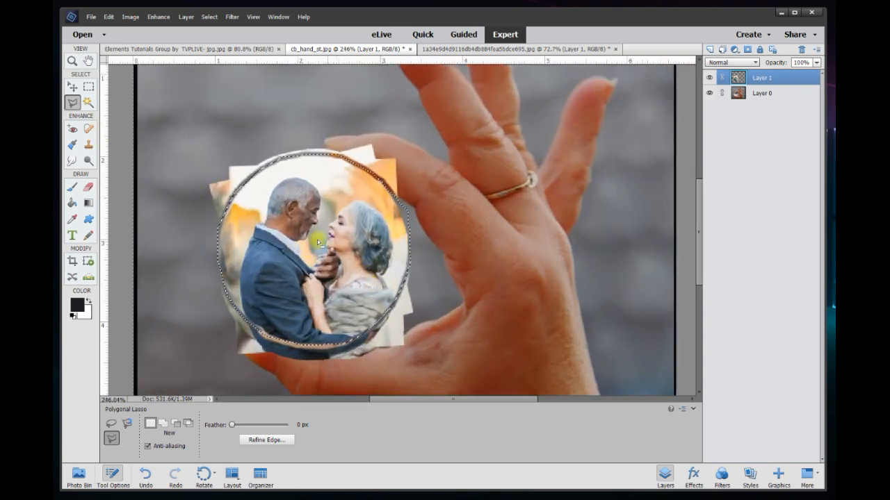
pyautogui.rightClick(329, 256)
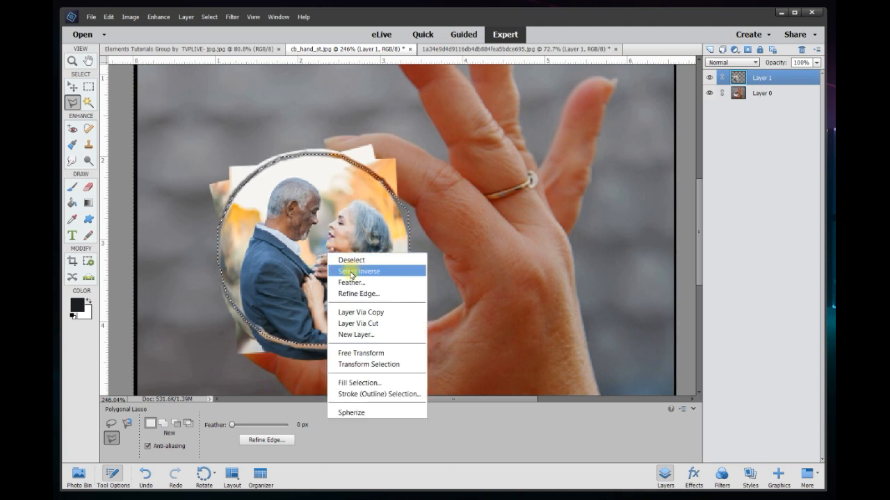
pyautogui.click(351, 272)
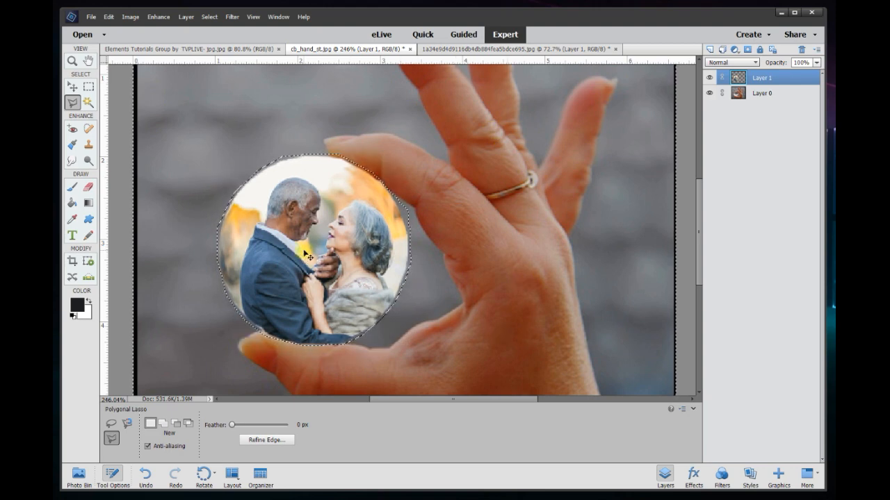
pyautogui.hotkey('ctrl', 'd')
pyautogui.click(74, 84)
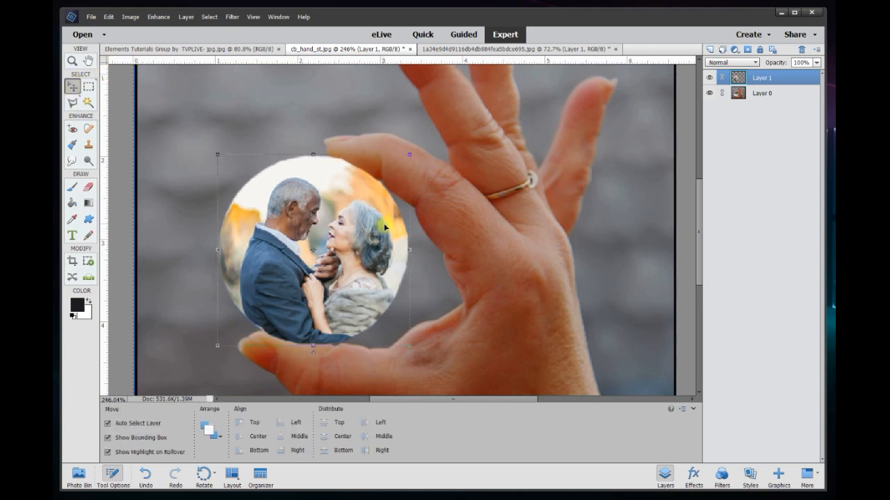
pyautogui.hotkey('ctrl', '0')
pyautogui.click(431, 273)
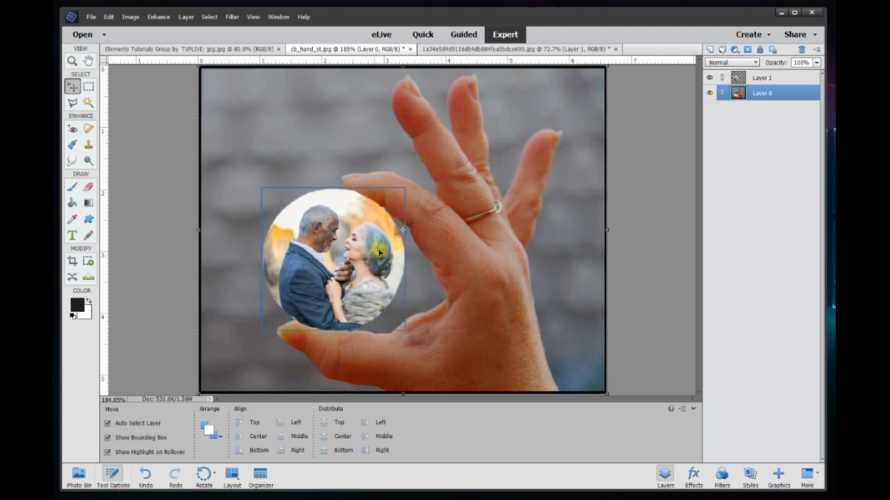
pyautogui.scroll(-1, 547, 215)
pyautogui.click(646, 232)
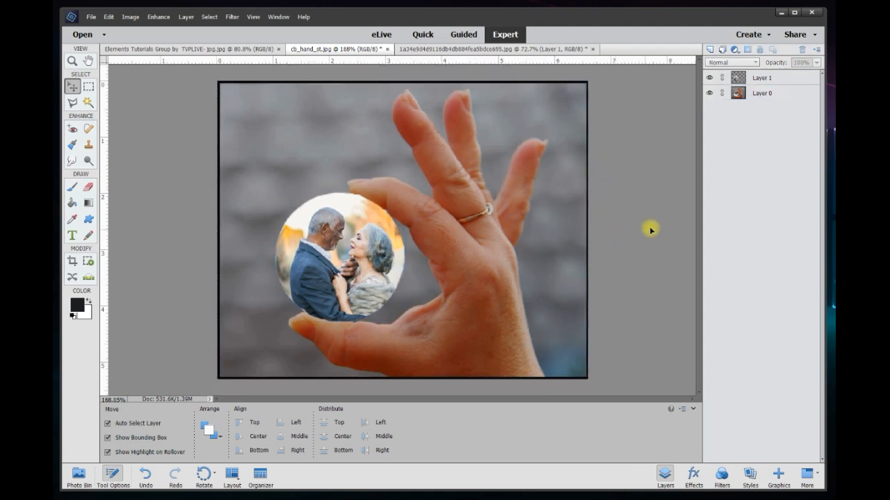
# Set the couple layer's opacity to 92% so the crystal ball shows through slightly, and leave no layer selected.
pyautogui.click(362, 236)
pyautogui.scroll(4, 363, 239)
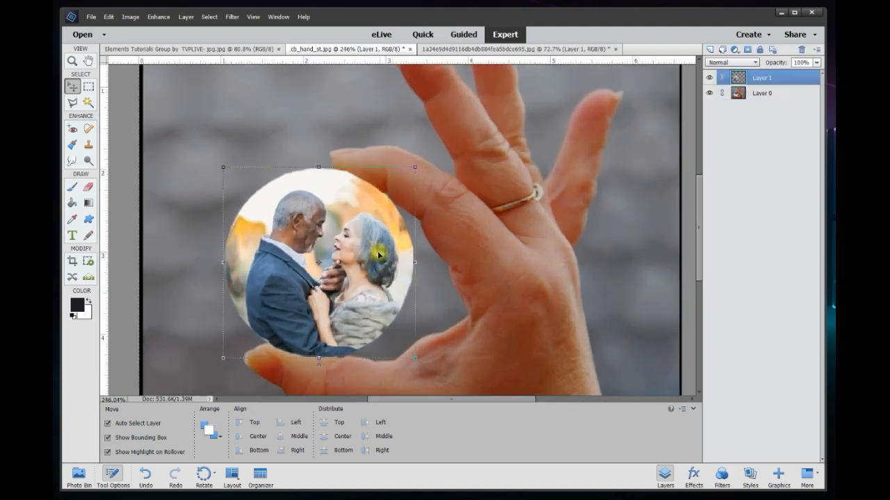
pyautogui.click(817, 62)
pyautogui.moveTo(818, 74)
pyautogui.mouseDown()
pyautogui.moveTo(780, 76)
pyautogui.moveTo(811, 80)
pyautogui.mouseUp()
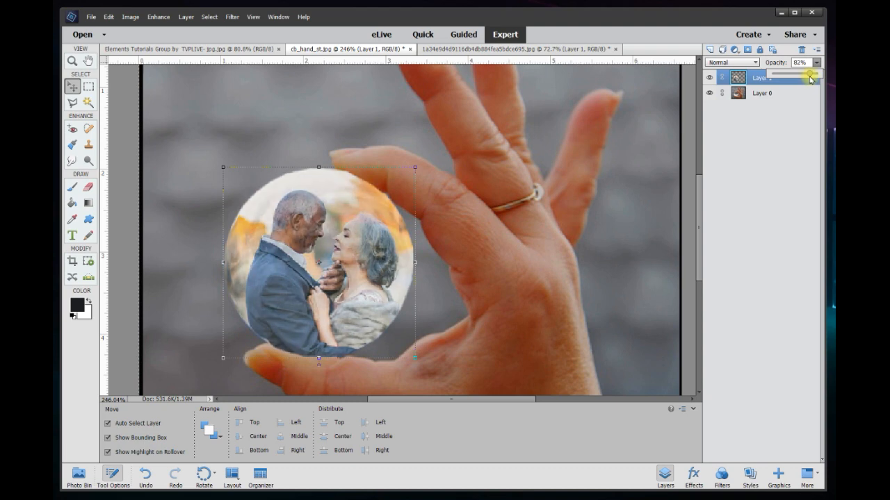
pyautogui.moveTo(811, 77); pyautogui.dragTo(815, 76)
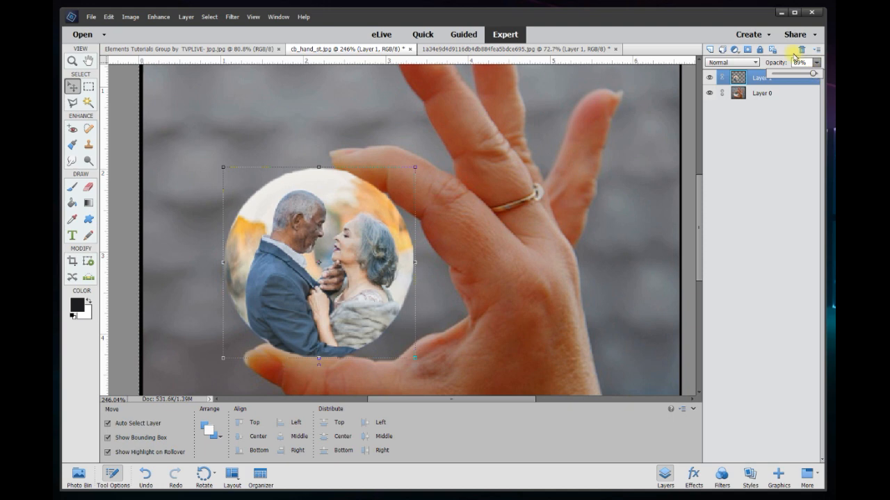
pyautogui.click(799, 62)
pyautogui.write('9')
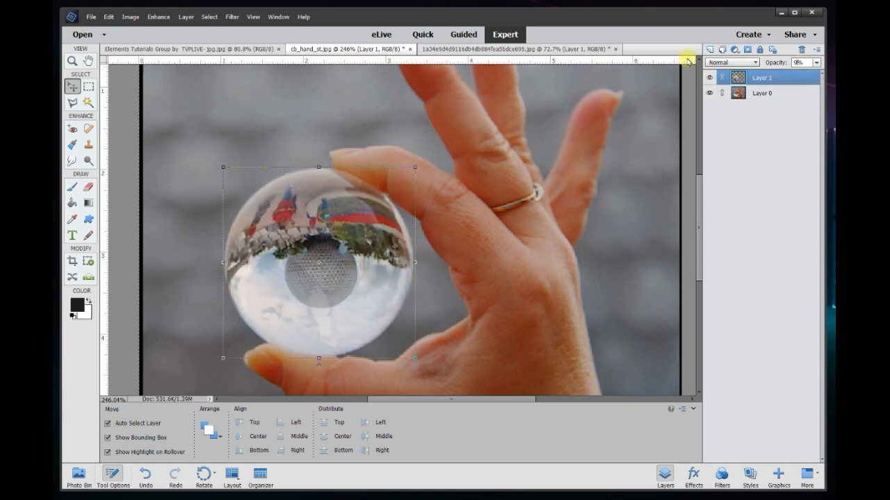
pyautogui.write('2')
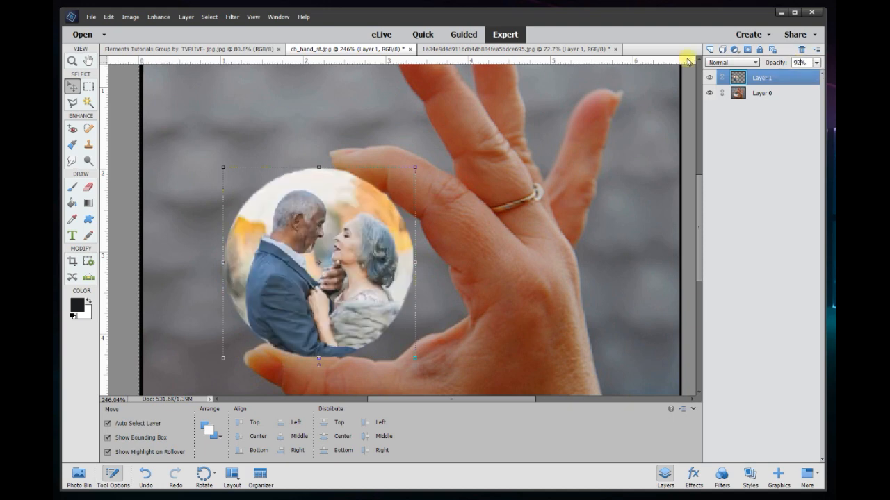
pyautogui.click(238, 159)
pyautogui.hotkey('ctrl', '0')
pyautogui.scroll(-2, 347, 229)
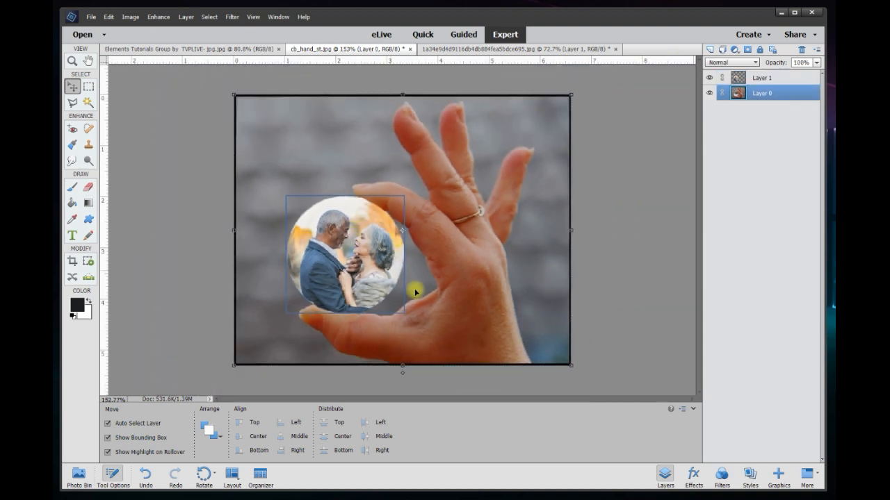
pyautogui.click(613, 239)
pyautogui.scroll(1, 611, 239)
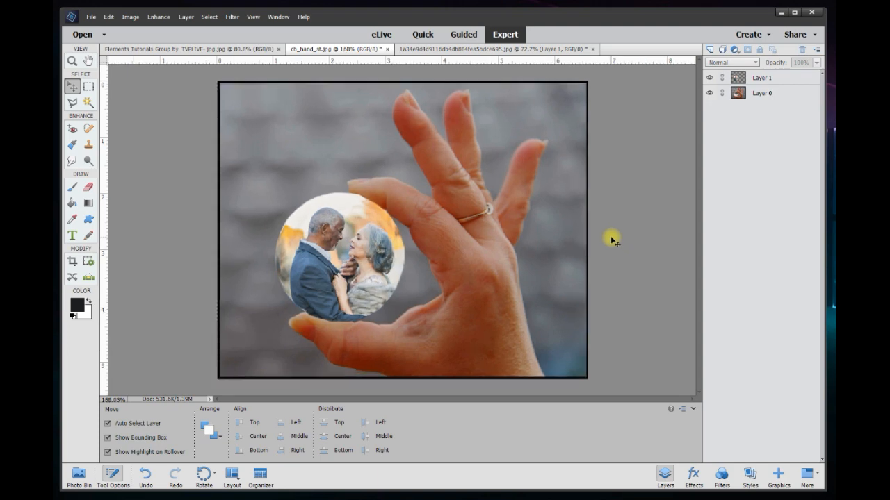